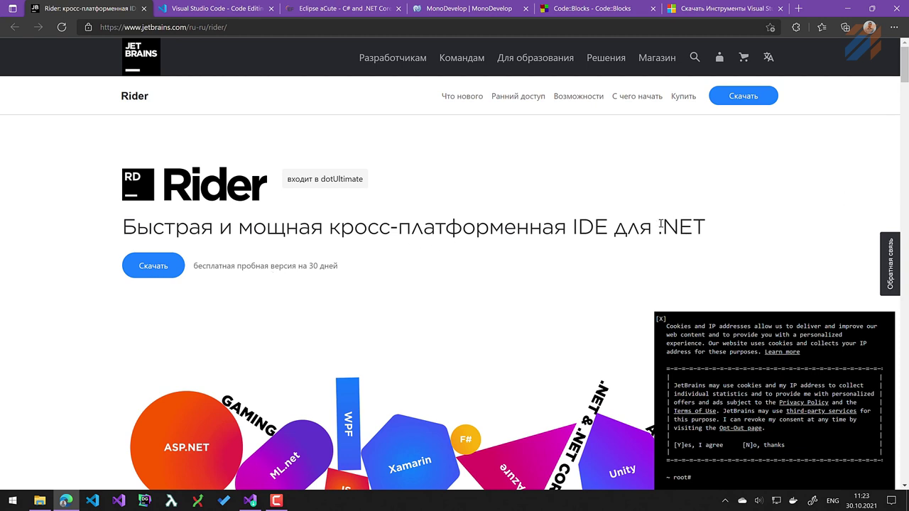
Look through the JetBrains Rider overview page and close it.
scroll(604, 188, "down", 8)
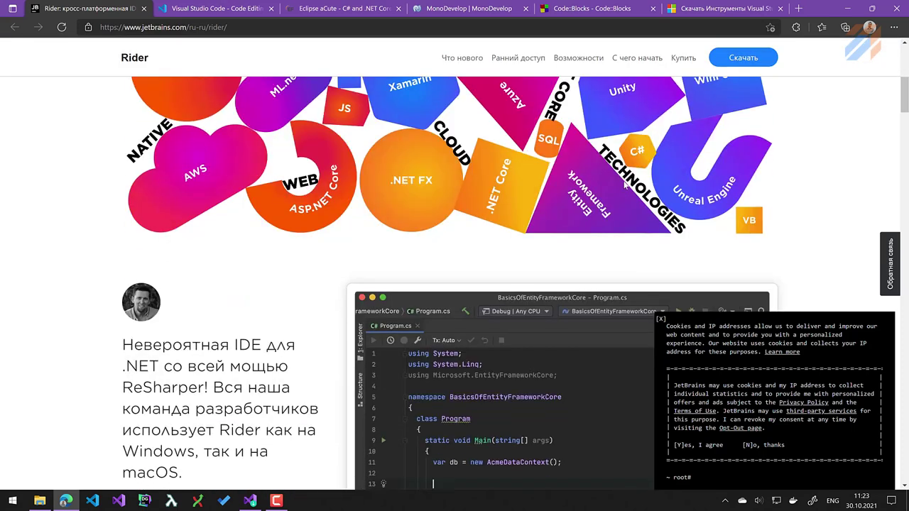
scroll(662, 177, "down", 1)
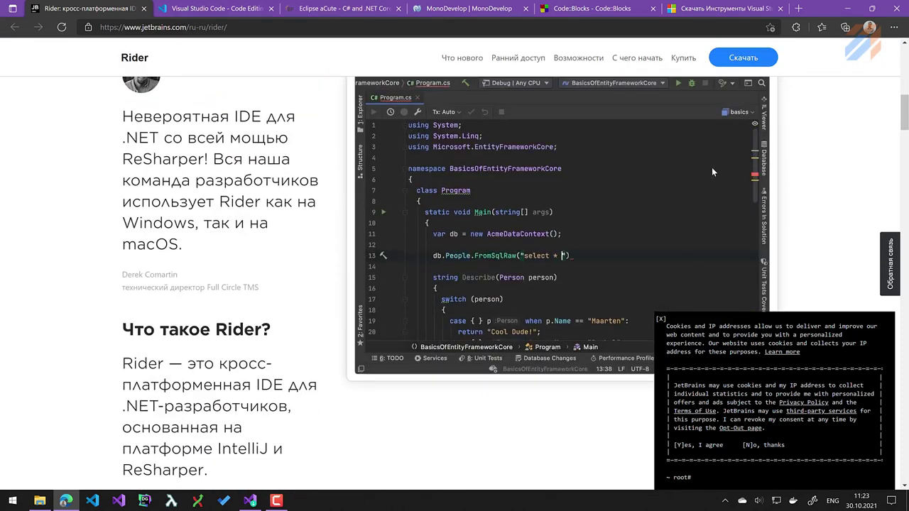
scroll(711, 166, "down", 4)
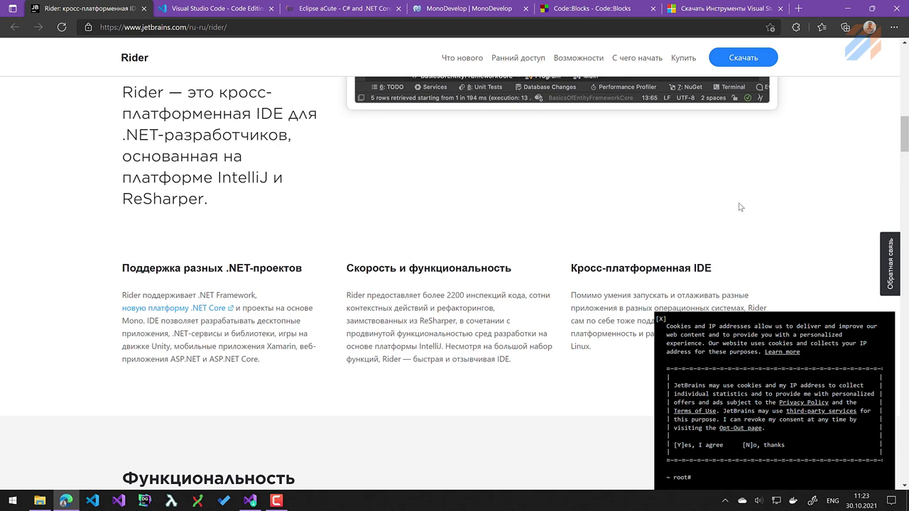
middle_click(114, 12)
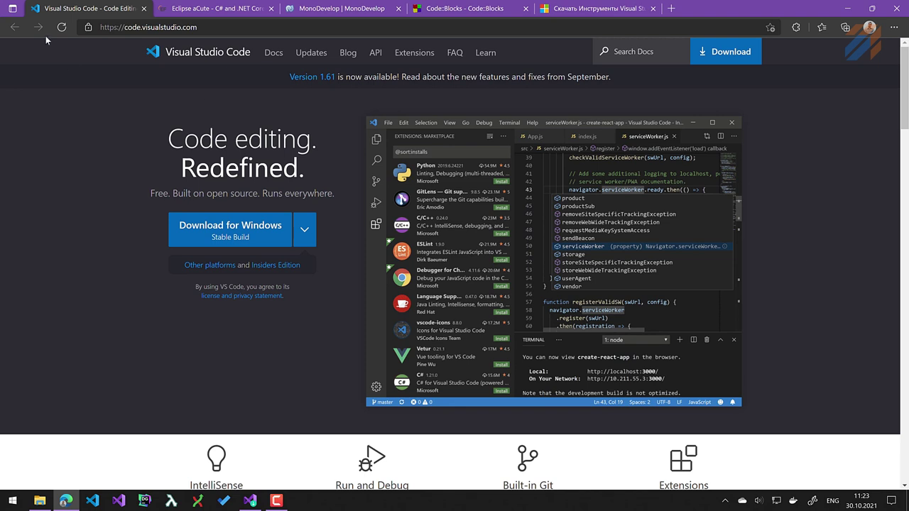
Close the Visual Studio Code and Eclipse aCute pages, and skim the MonoDevelop home page and close it as well.
middle_click(69, 9)
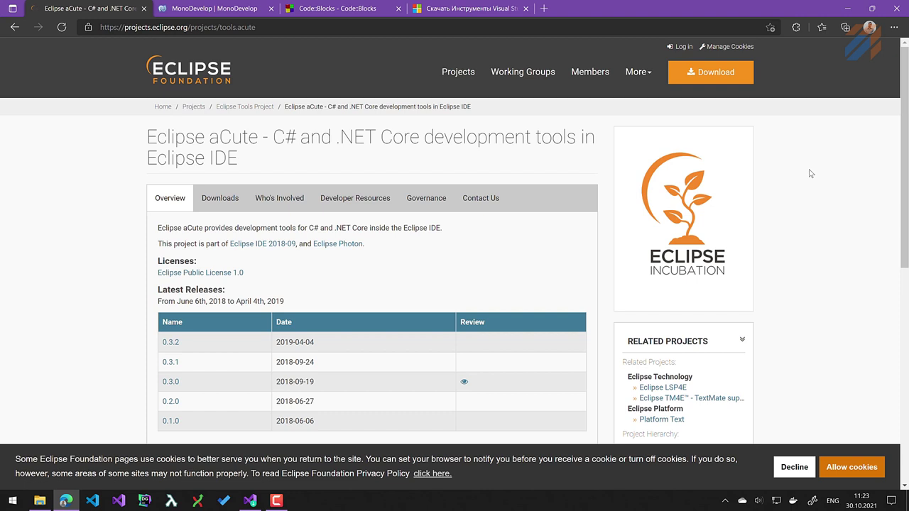
middle_click(104, 10)
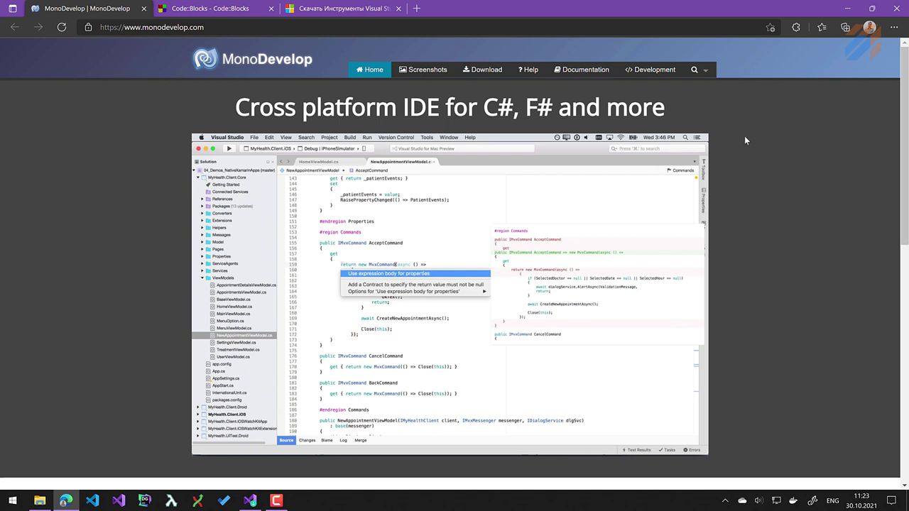
scroll(756, 144, "down", 5)
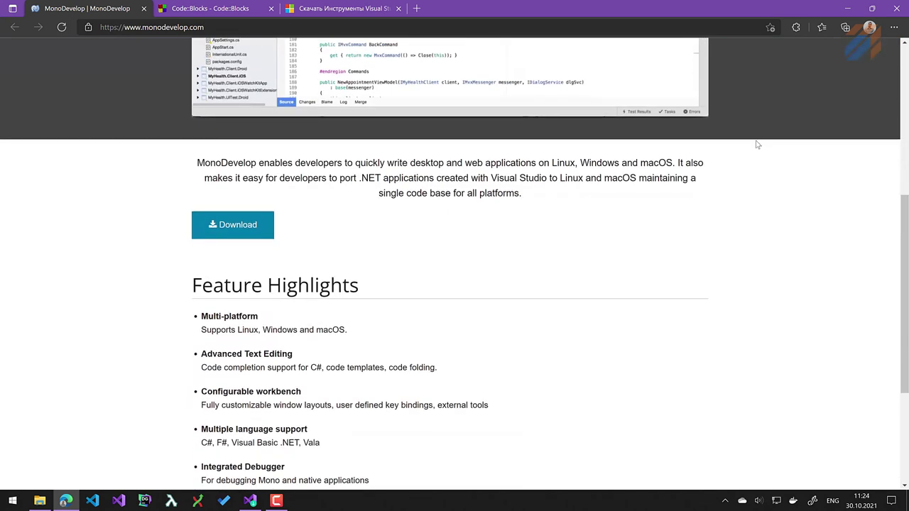
scroll(757, 142, "up", 6)
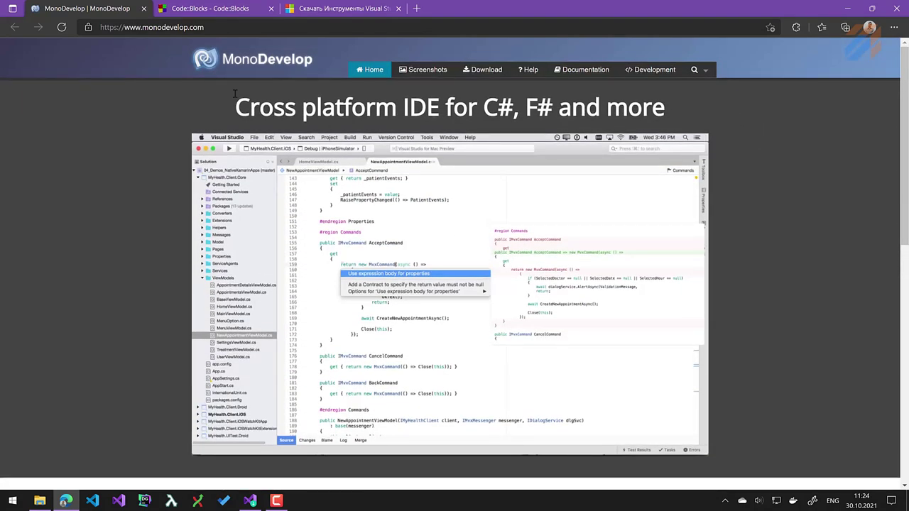
middle_click(102, 10)
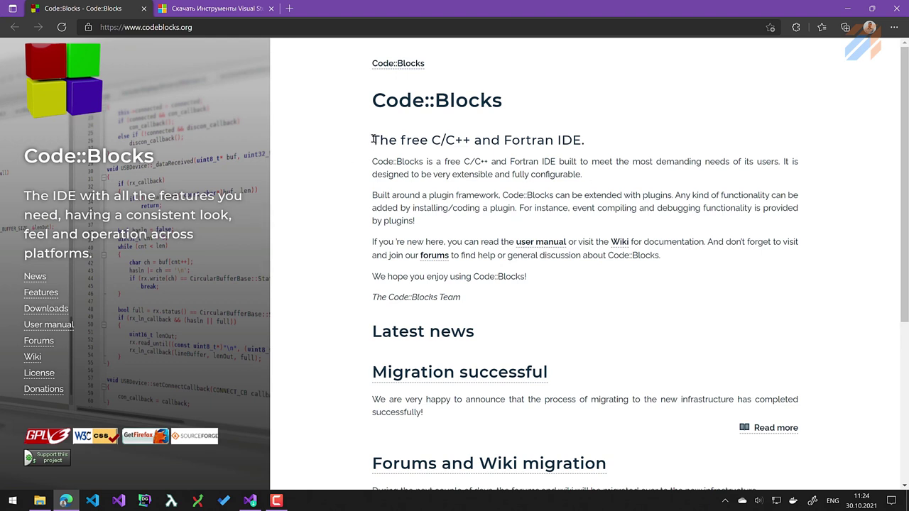
Highlight the Code::Blocks tagline "The free C/C++ and Fortran IDE." and close that page, keeping the Visual Studio downloads page open.
left_click_drag(373, 140, 594, 142)
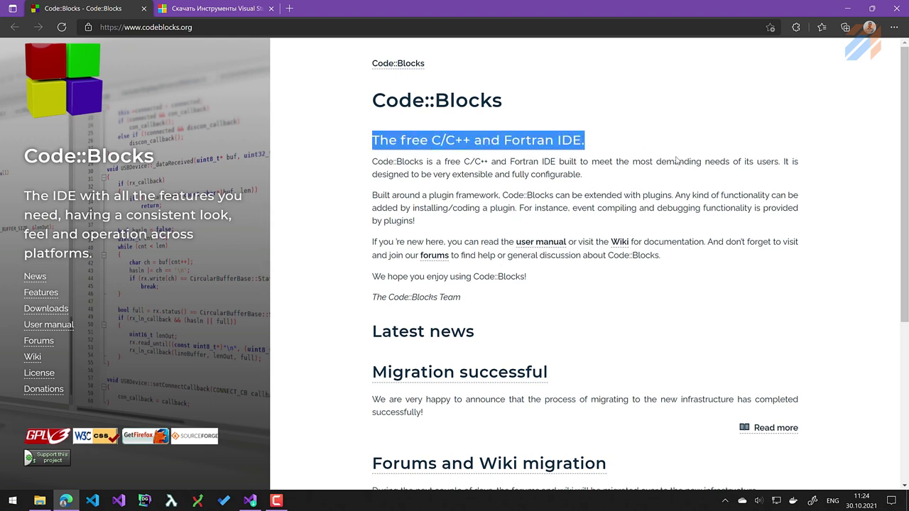
key("ctrl+Tab")
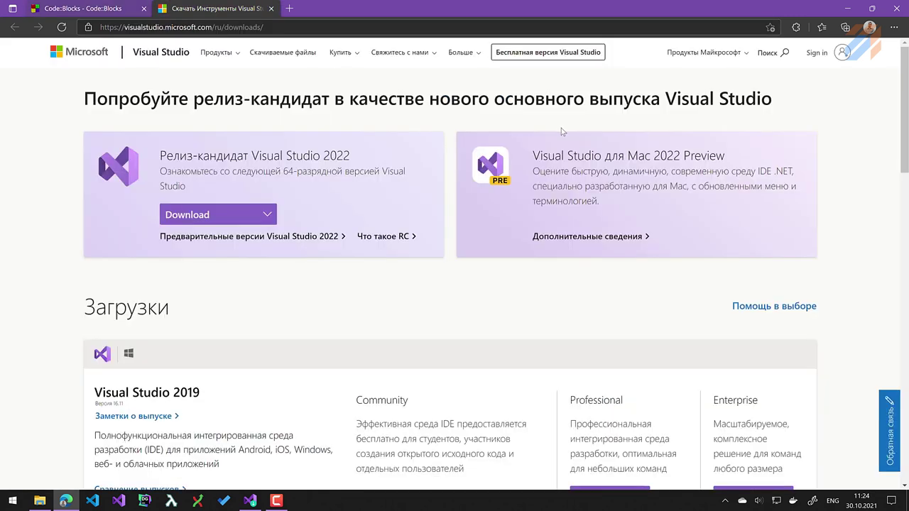
key("ctrl+w")
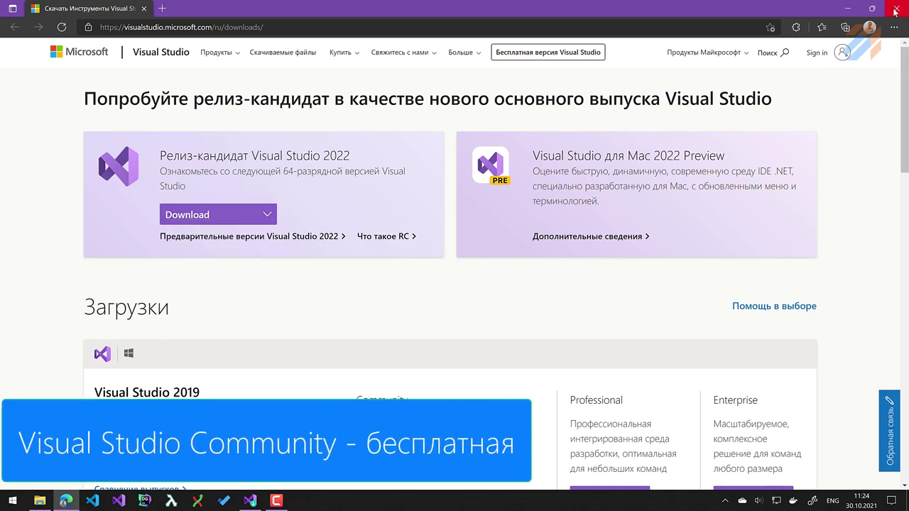
Switch to Visual Studio Installer and examine the workloads, individual components and language packs of Visual Studio Community 2019.
left_click(254, 503)
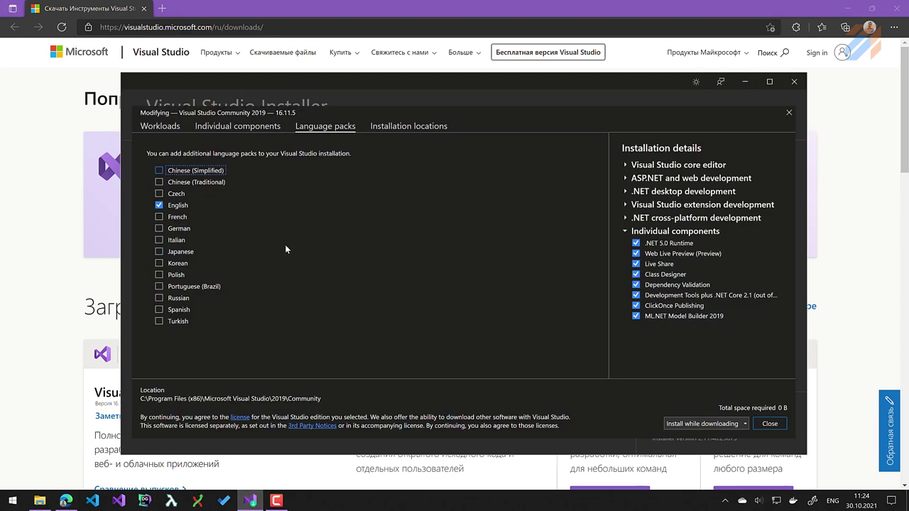
left_click(249, 130)
left_click(318, 128)
left_click(162, 128)
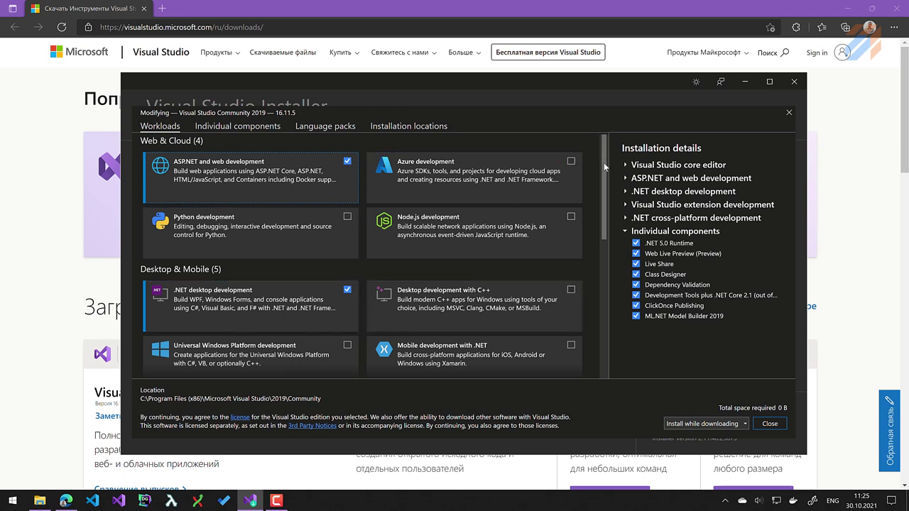
scroll(604, 227, "down", 2)
scroll(602, 256, "down", 5)
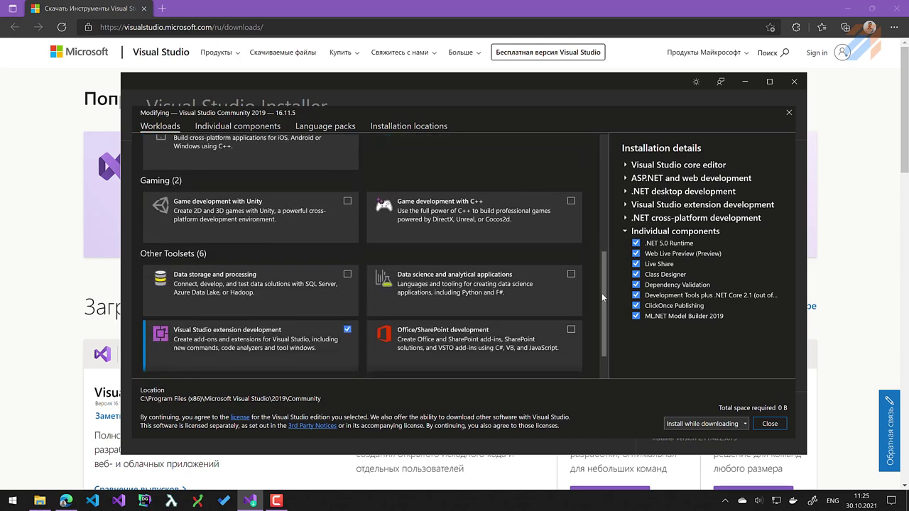
mouse_move(293, 295)
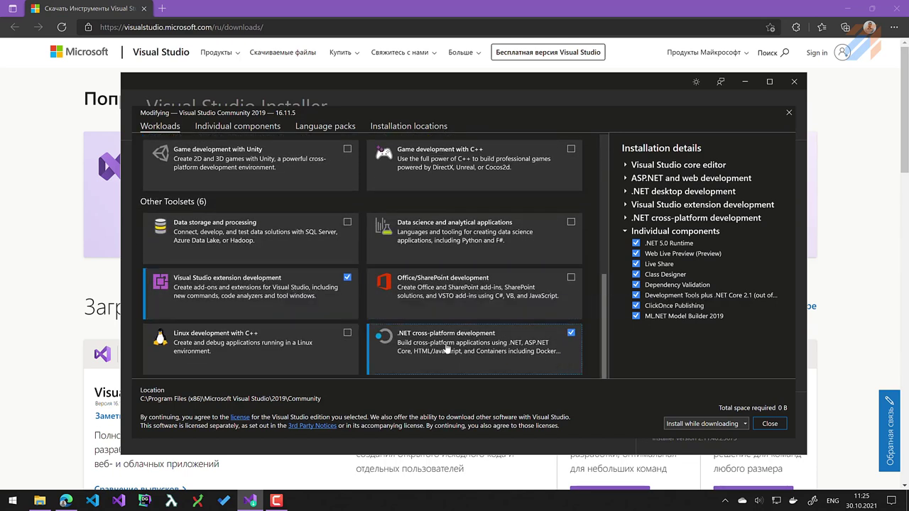
left_click(315, 131)
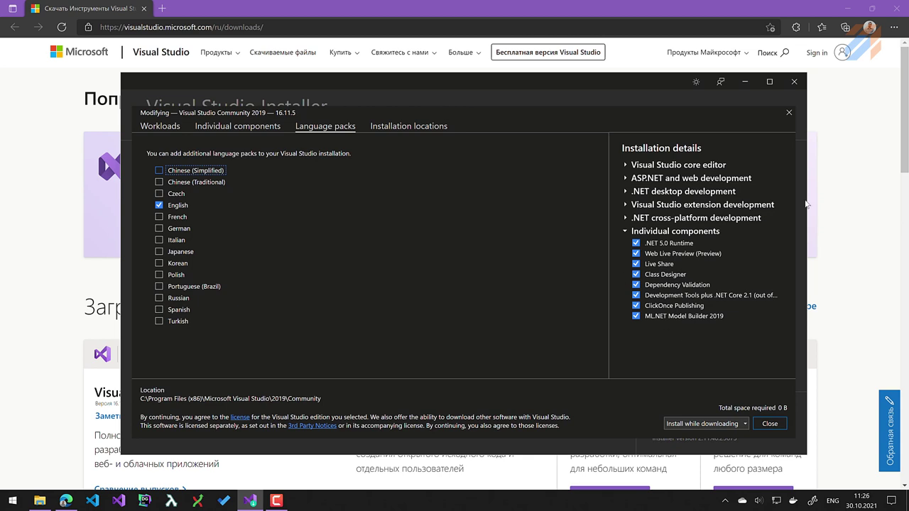
Leave the modification view without changes, exit Visual Studio Installer and close the Visual Studio downloads page.
left_click(790, 113)
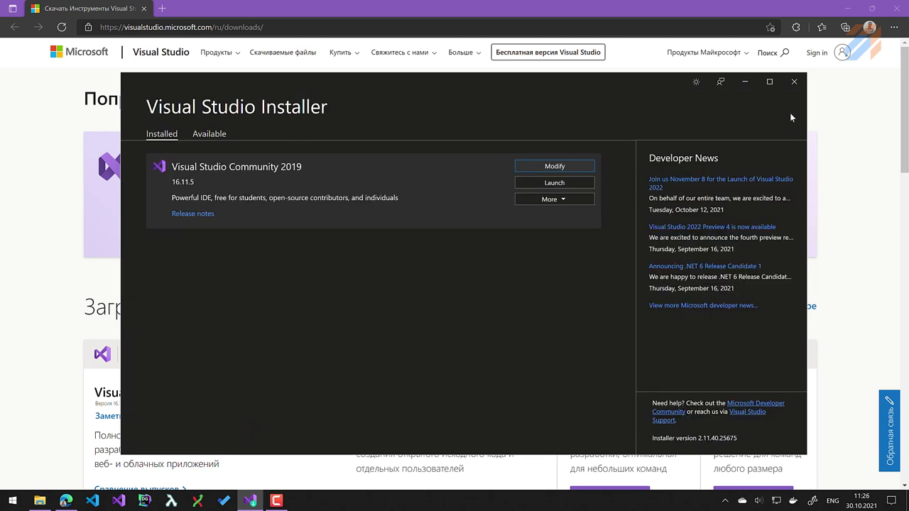
left_click(795, 82)
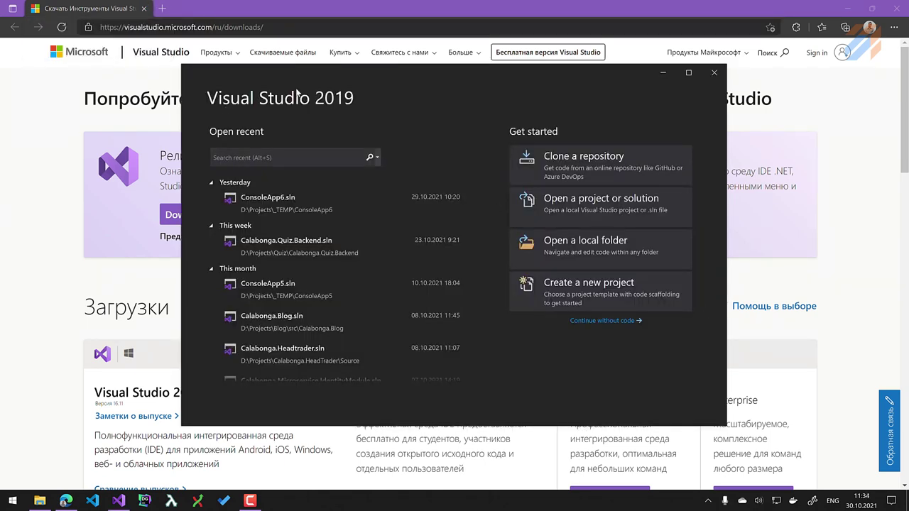
left_click(144, 8)
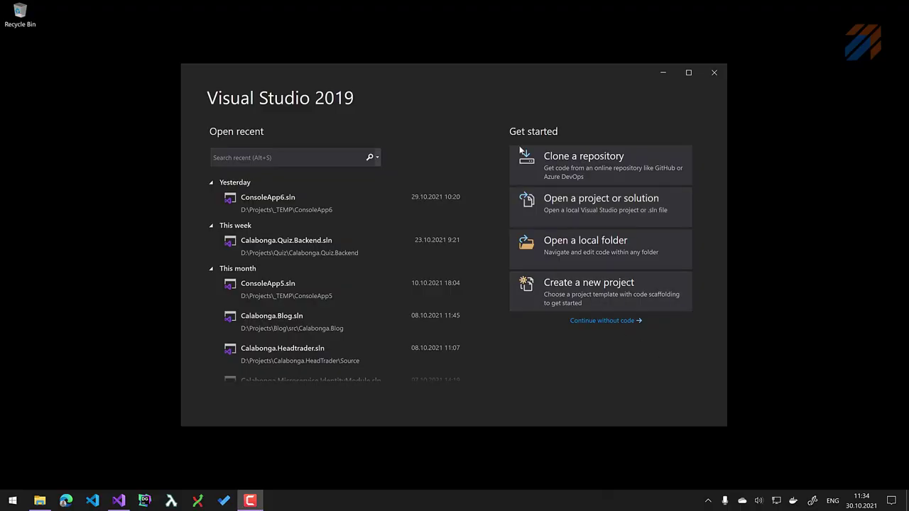
Start a new Visual Studio 2019 project from the C# Console Application template and proceed to its configuration.
left_click(586, 279)
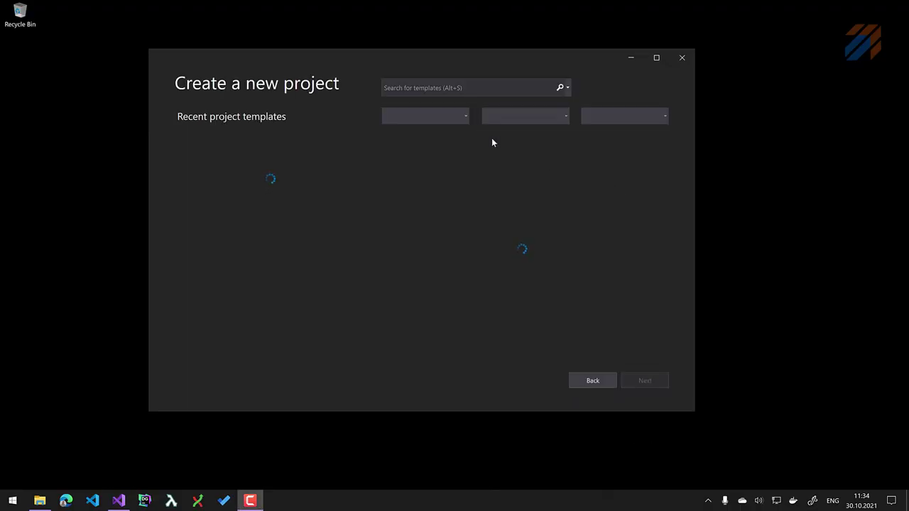
left_click(644, 116)
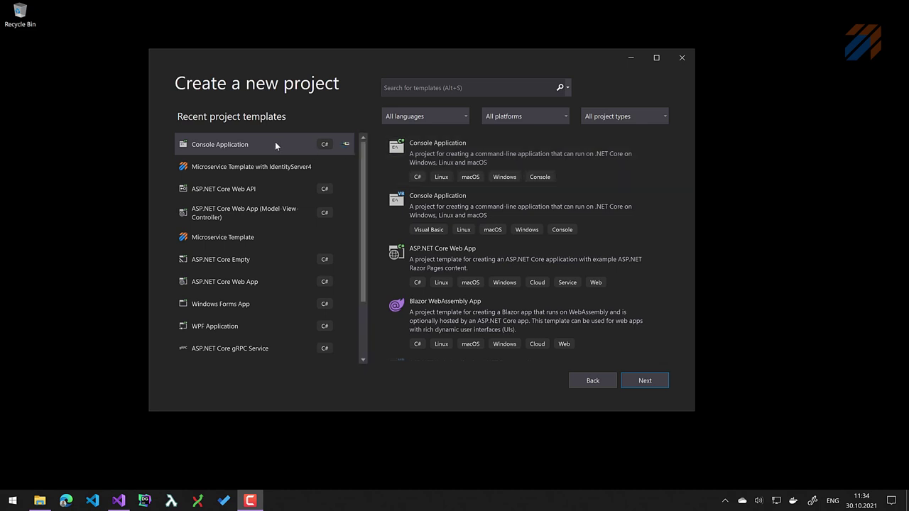
left_click(643, 380)
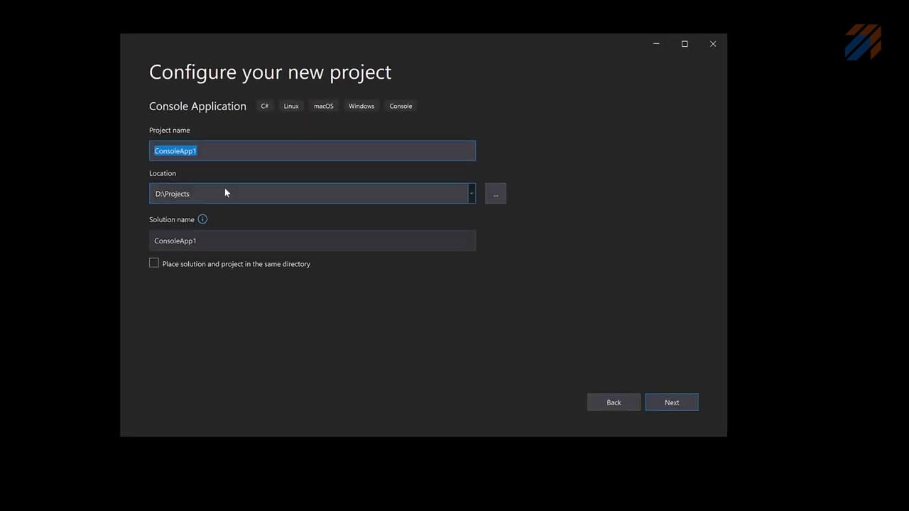
left_click(266, 193)
left_click(269, 193)
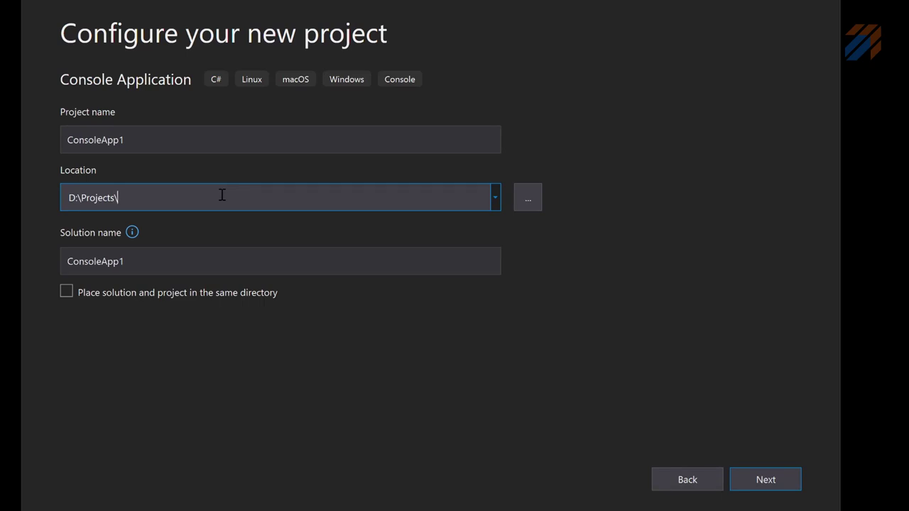
type("\\_TEMP")
key("ctrl+shift+Left")
type("_Y")
Create a folder named Calculator inside D:\Projects\_YOUTUBE and choose it as the project location.
left_click(530, 205)
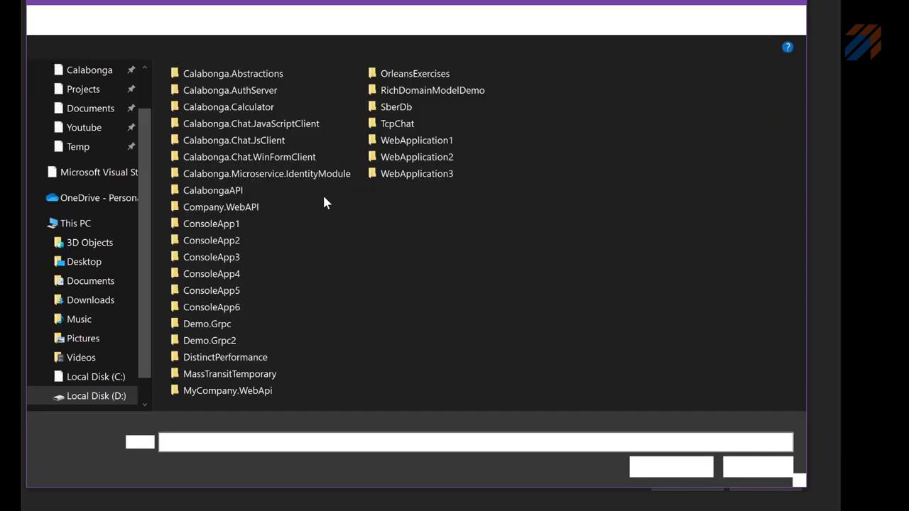
left_click(272, 20)
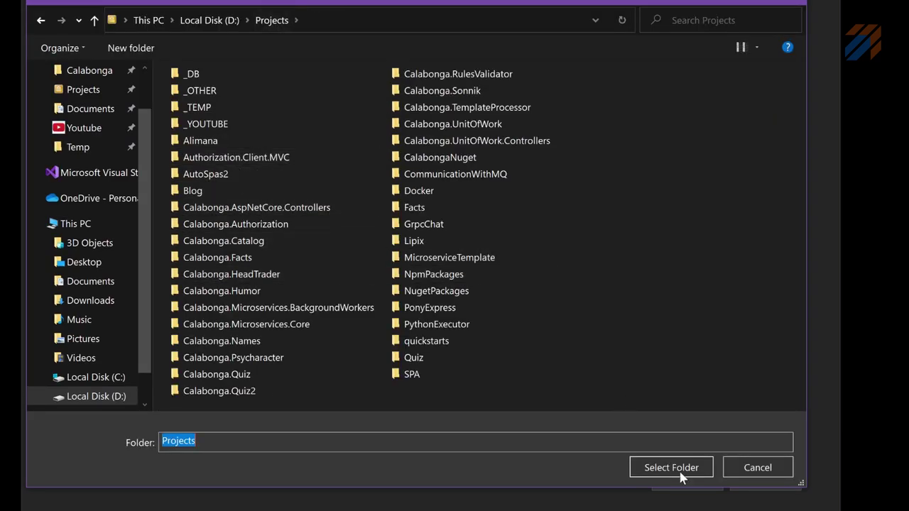
double_click(197, 125)
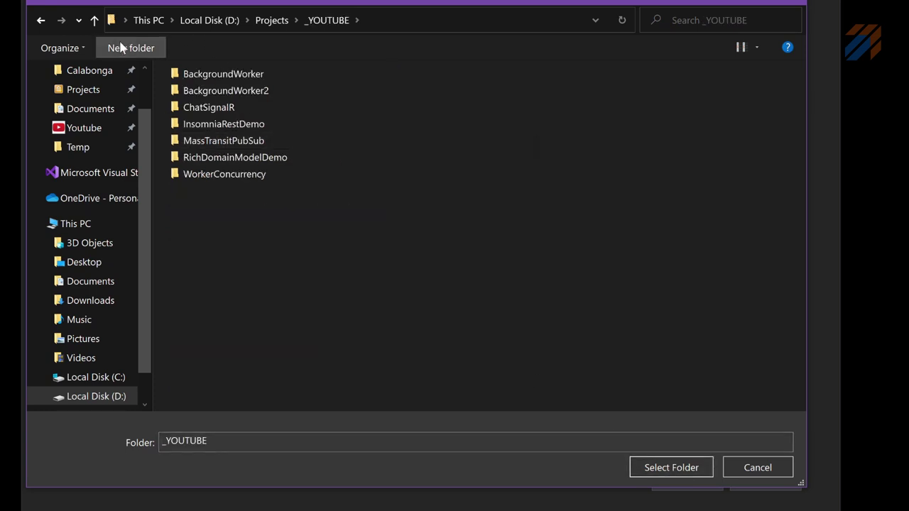
left_click(150, 54)
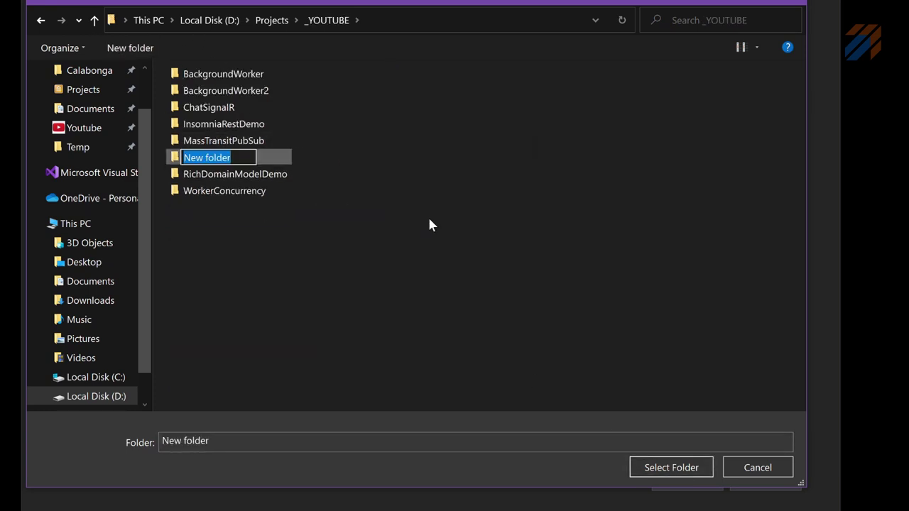
type("Cal")
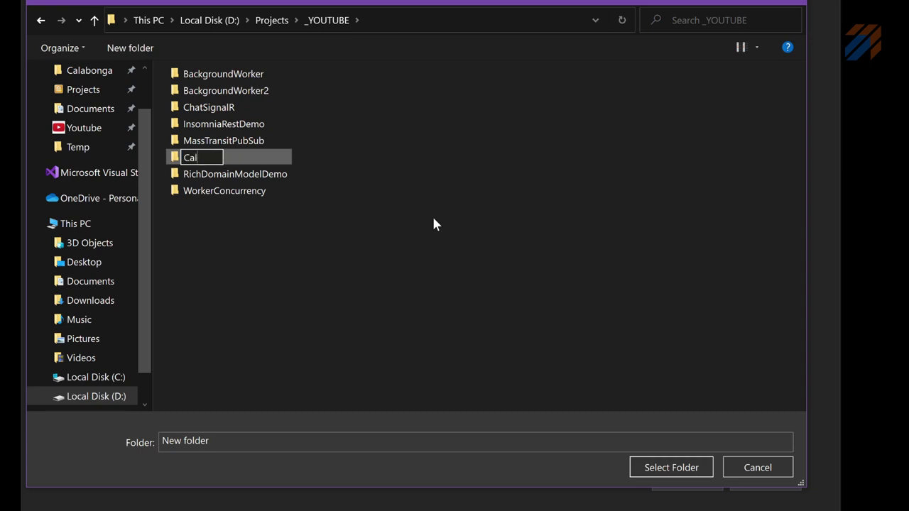
type("culator")
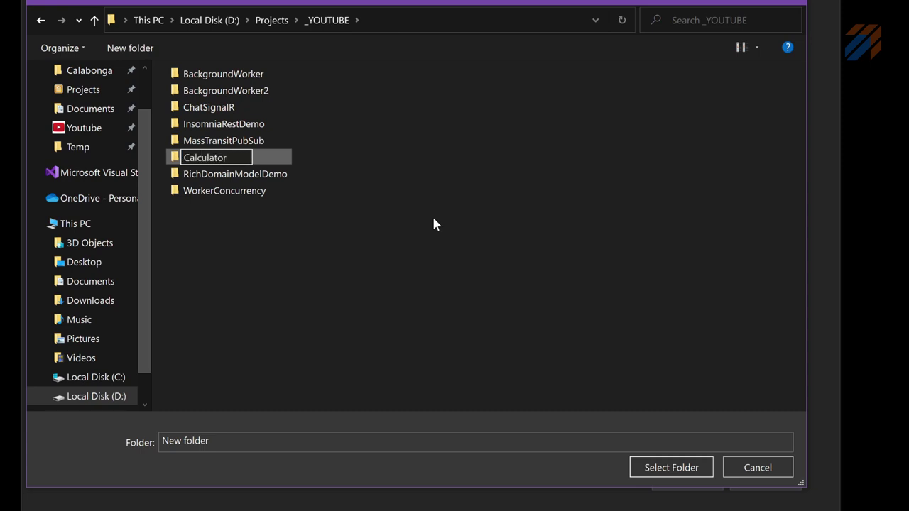
key("Return")
left_click(672, 466)
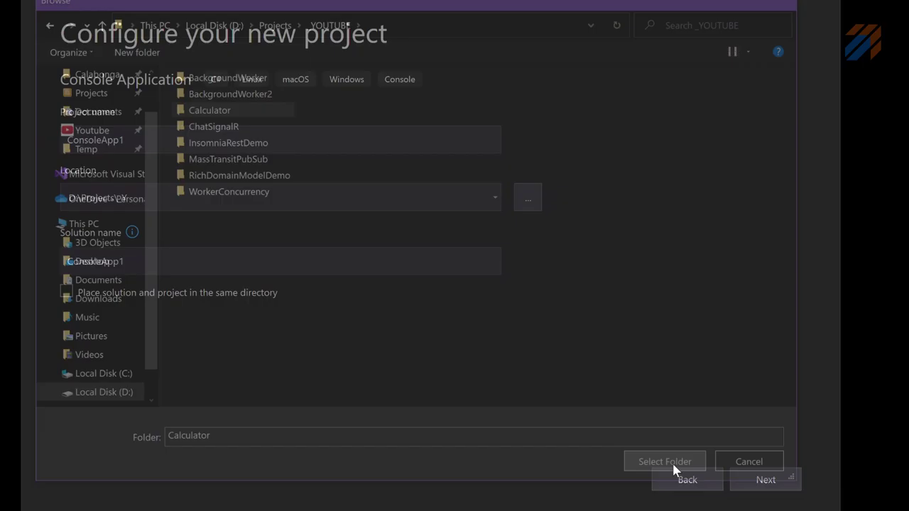
Name the new console project and its solution Calabonga.Calculator.
left_click(201, 142)
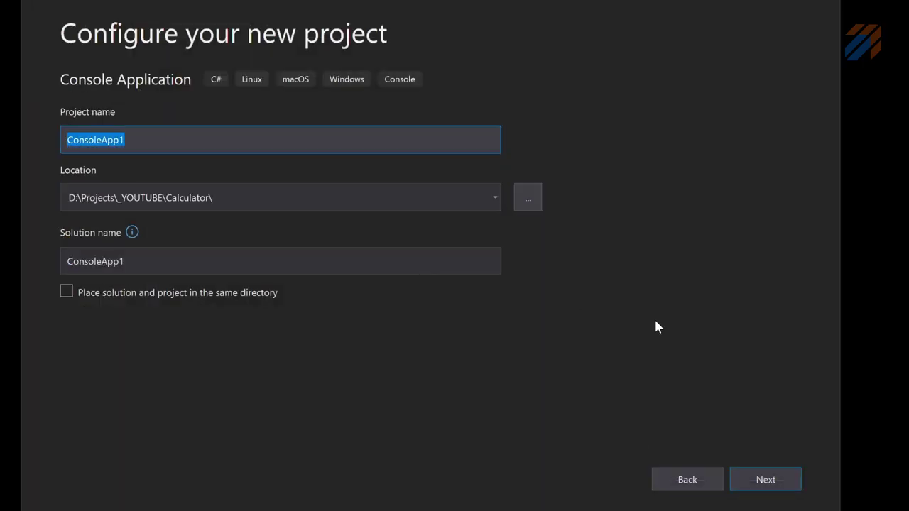
type("Con")
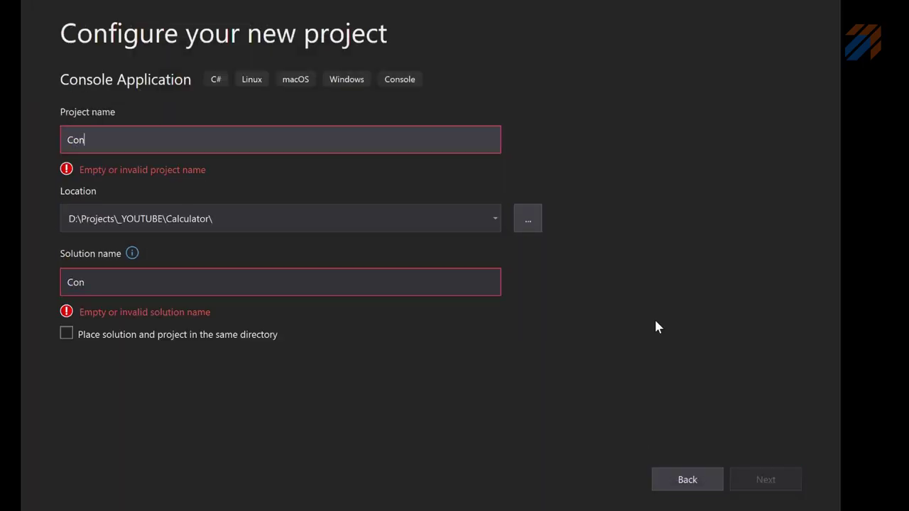
key("BackSpace")
key("BackSpace")
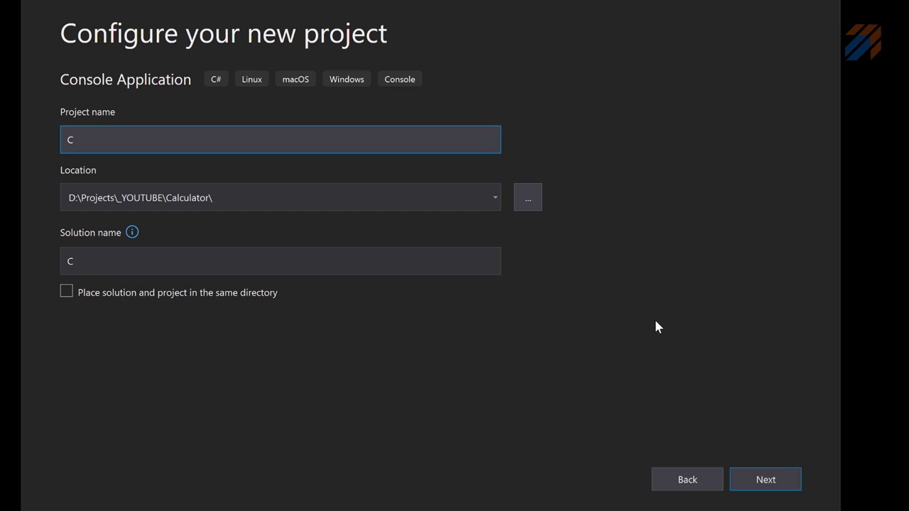
type("alabonga.")
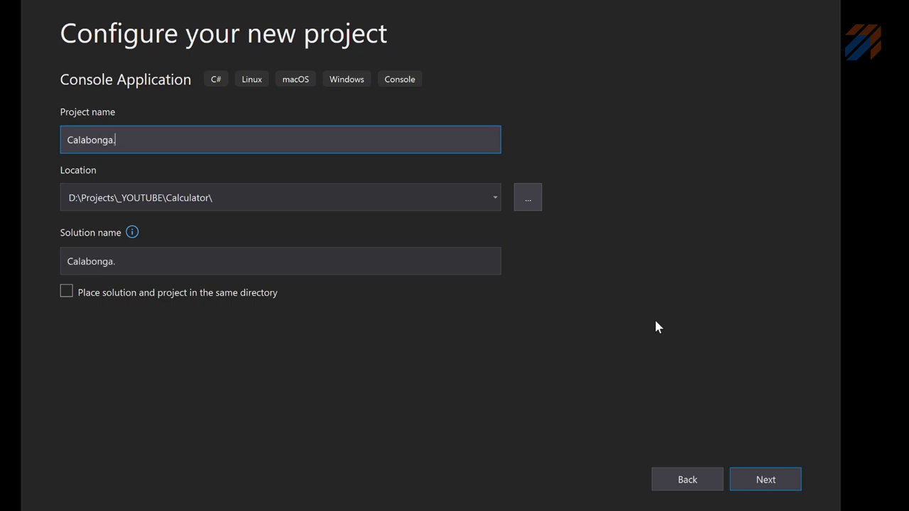
type("Calabonga")
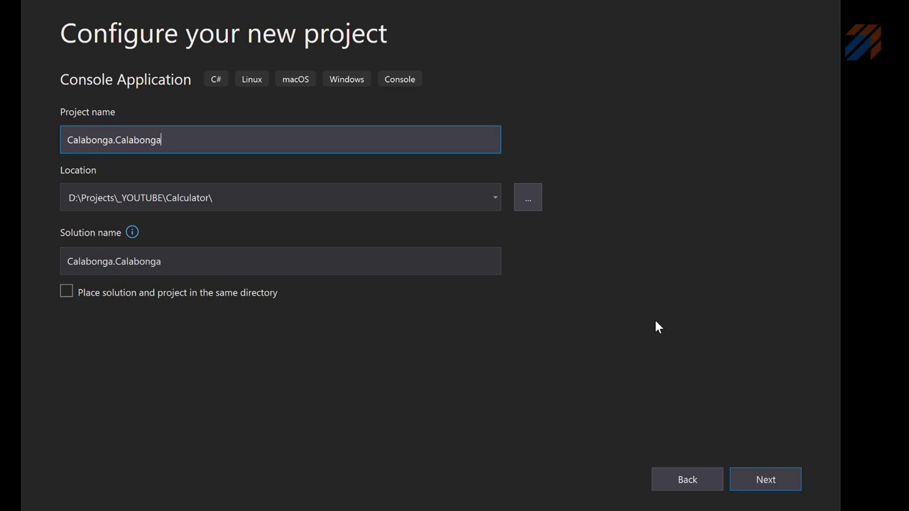
key("ctrl+shift+Left")
type("Calculator")
Proceed to the additional information and create the project with .NET 5.0 (Current) as the target framework.
key("Left")
key("Left")
key("shift+Home")
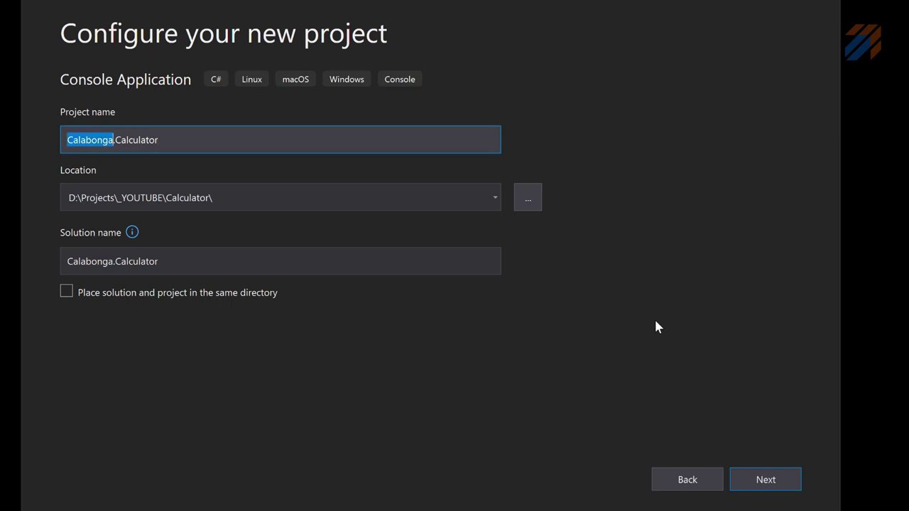
key("Right")
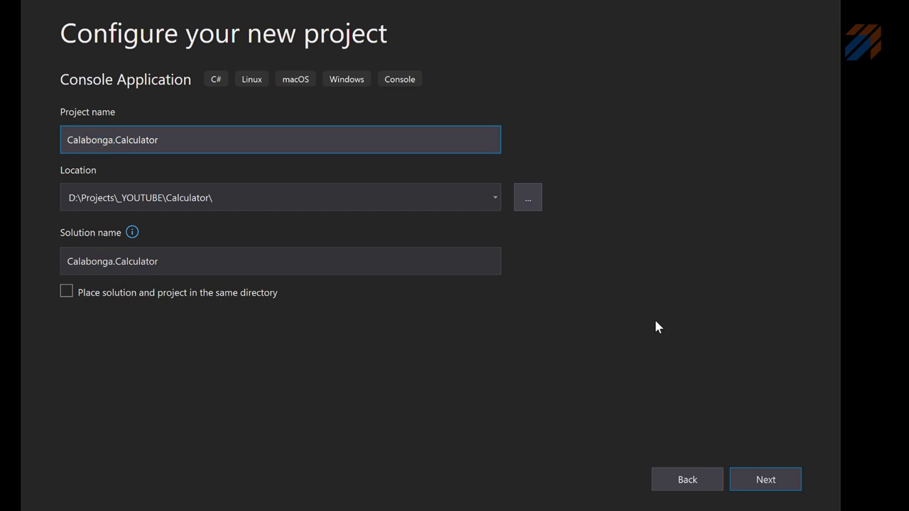
left_click(773, 478)
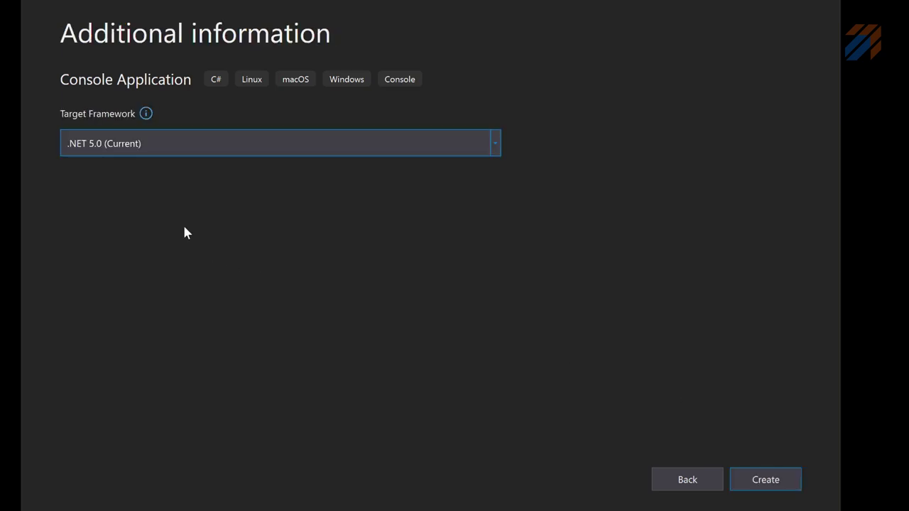
left_click(774, 483)
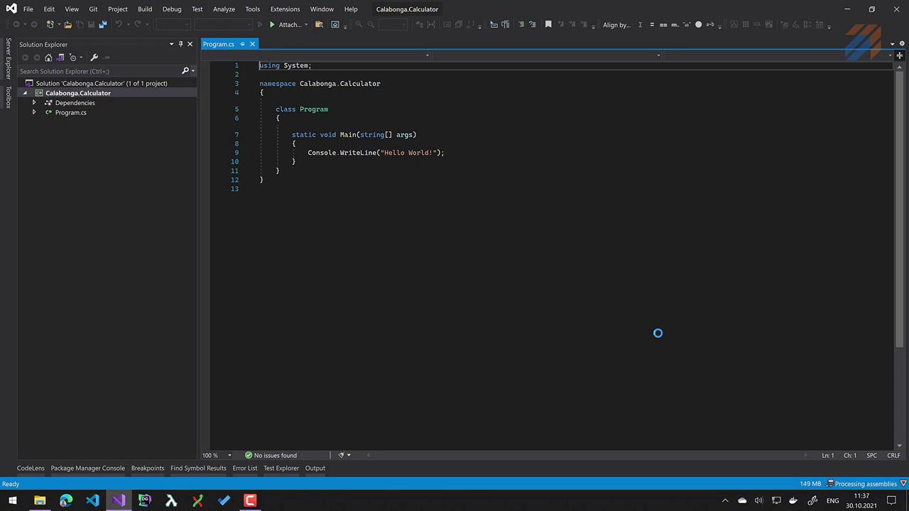
Open the Calabonga.Calculator project's folder in File Explorer and select its bin and obj folders.
left_click(85, 95)
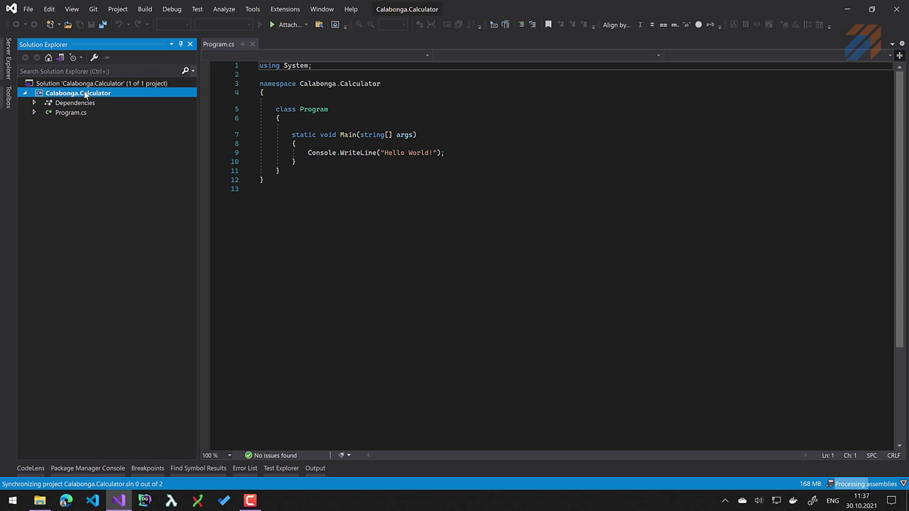
right_click(85, 95)
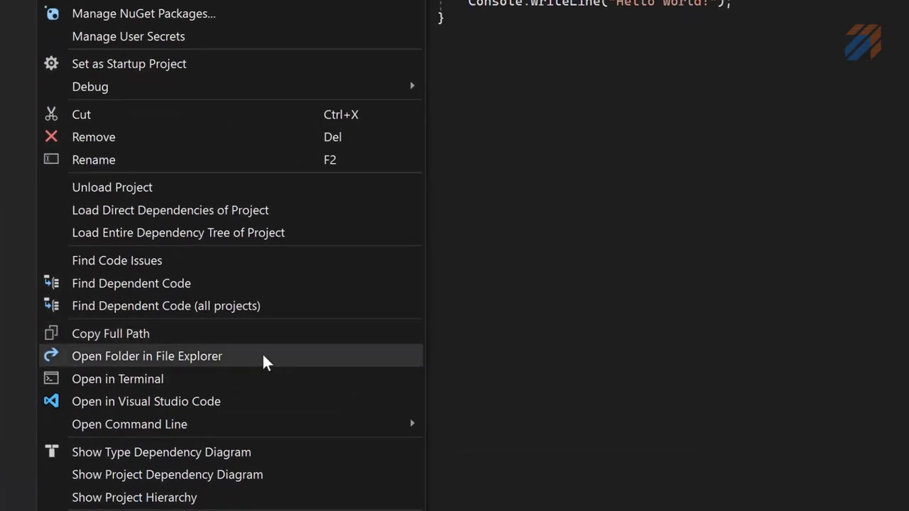
left_click(255, 358)
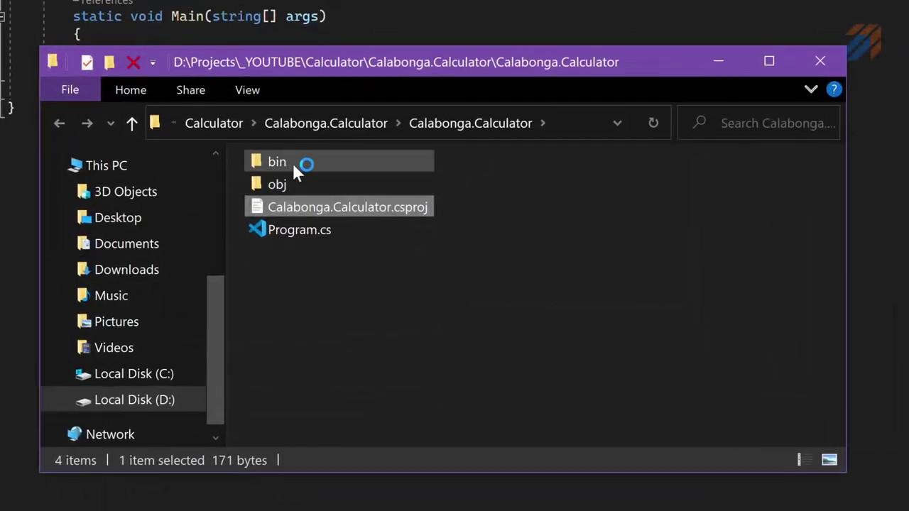
left_click(387, 202)
left_click(385, 215, "ctrl")
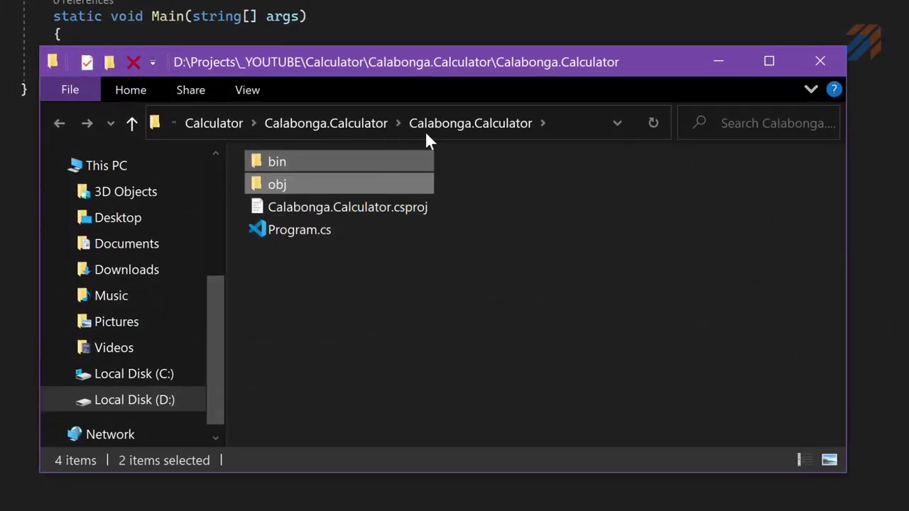
Examine the .sln file in the parent solution folder and the .csproj and Program.cs files in the project folder.
left_click(356, 126)
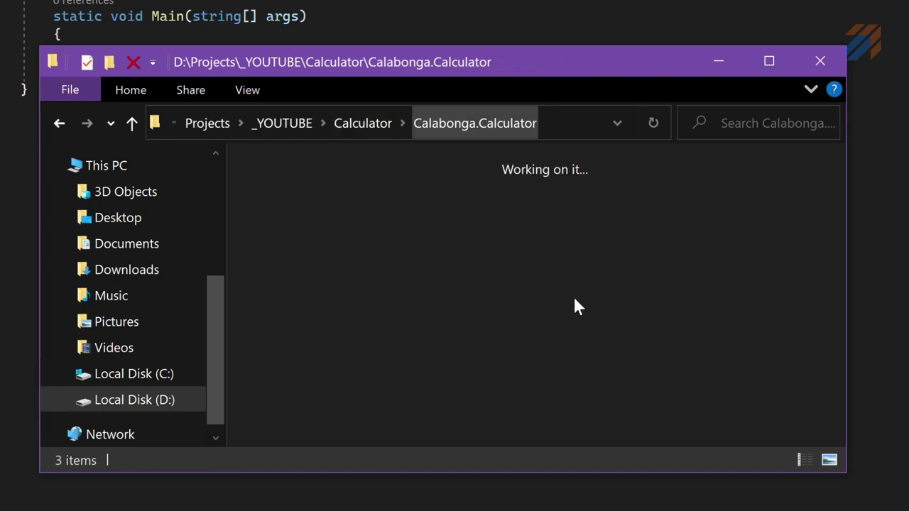
double_click(324, 206)
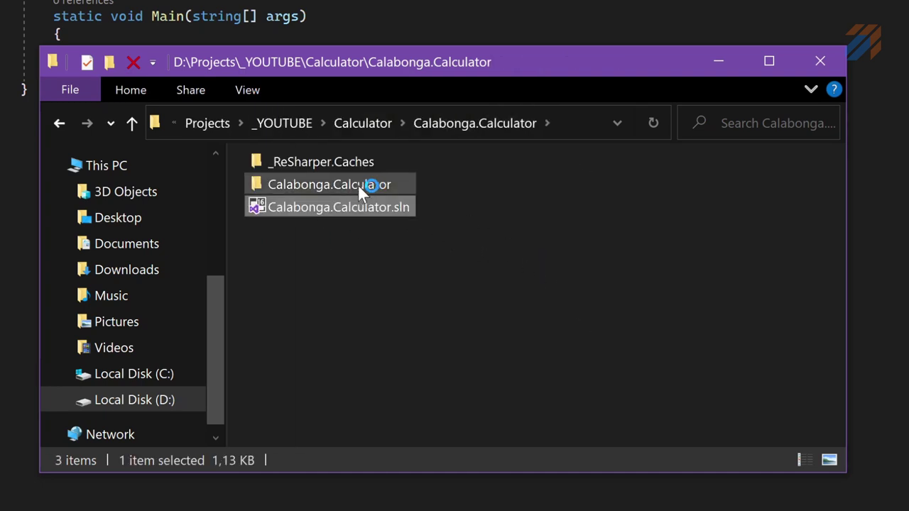
left_click(359, 185)
double_click(374, 186)
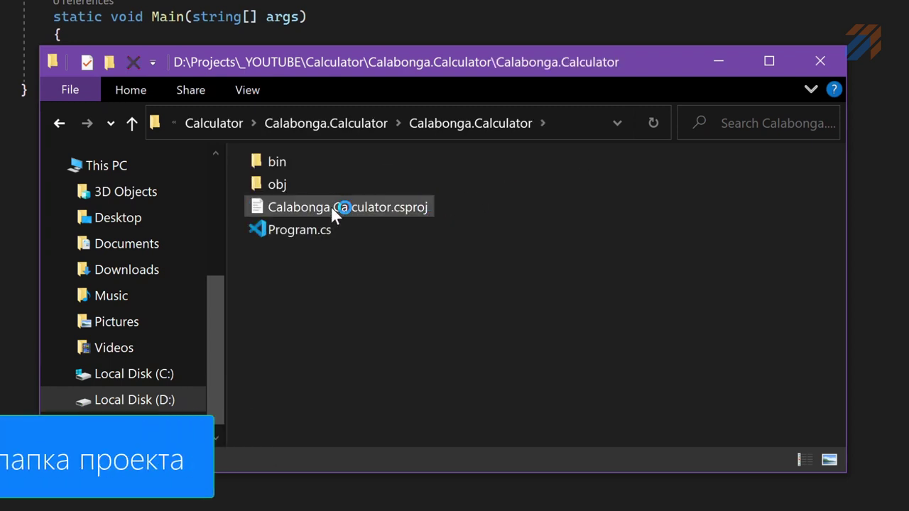
left_click(331, 206)
left_click(303, 229, "ctrl")
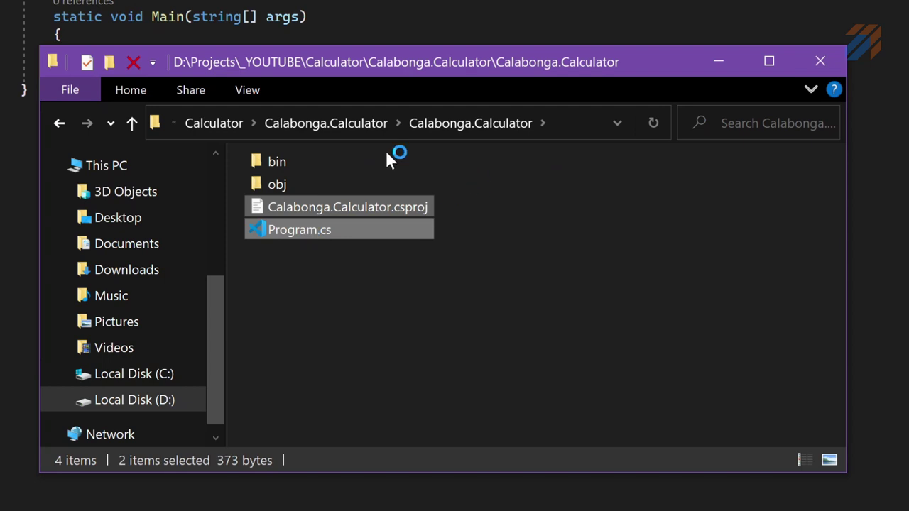
Revisit the solution folder, return to the project folder to point out bin and obj, and open the bin folder.
left_click(356, 126)
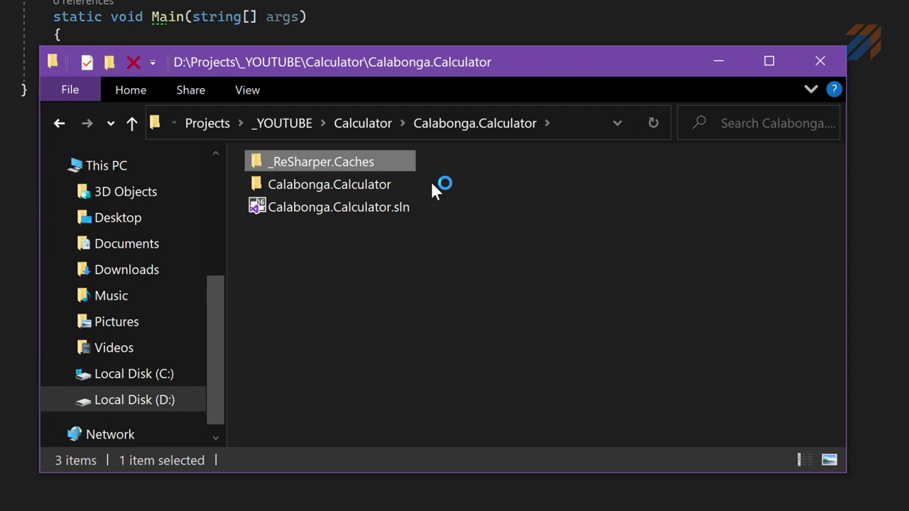
double_click(347, 186)
left_click(298, 168)
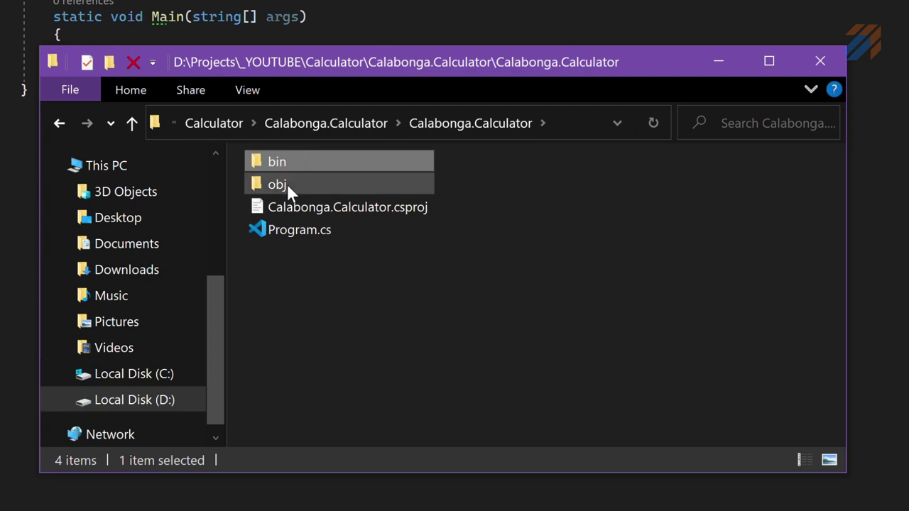
left_click(287, 184, "ctrl")
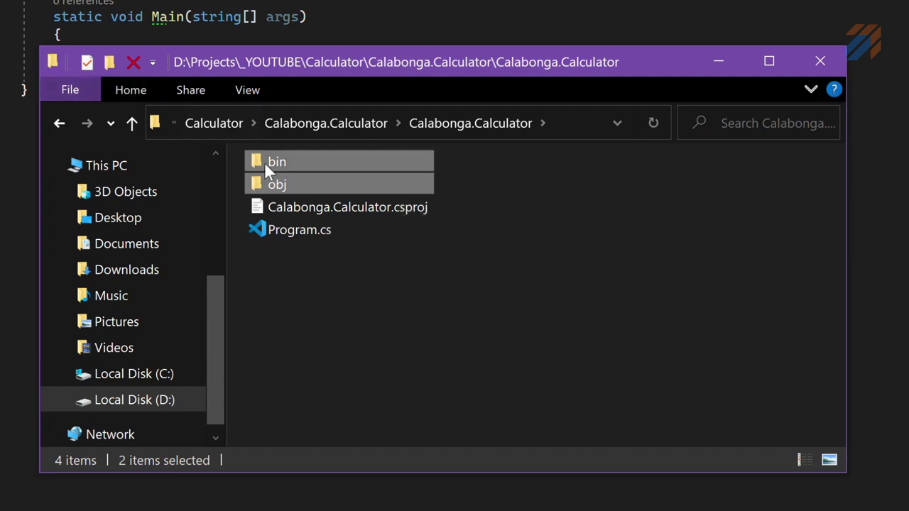
left_click(282, 162)
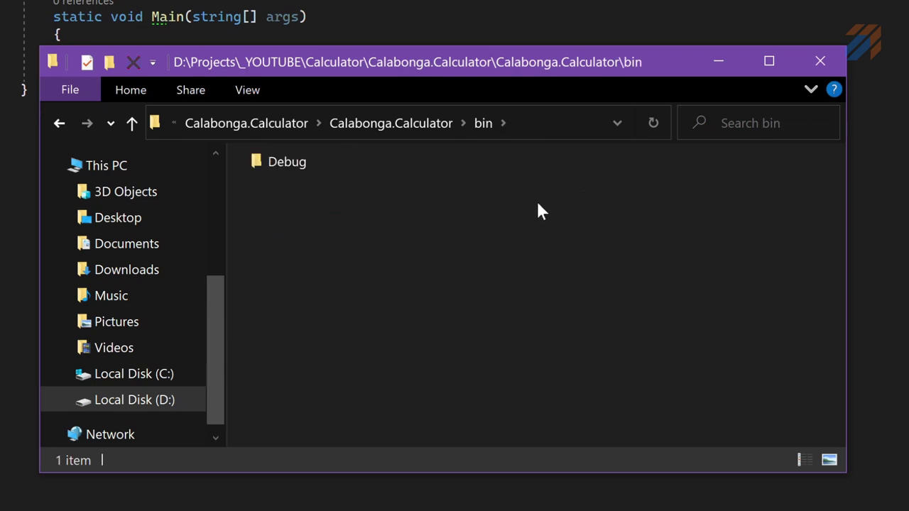
left_click(362, 127)
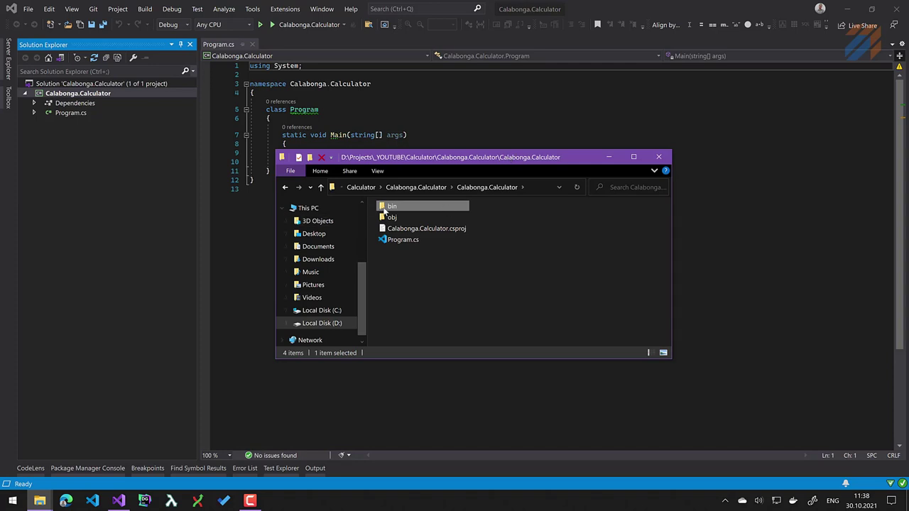
double_click(421, 207)
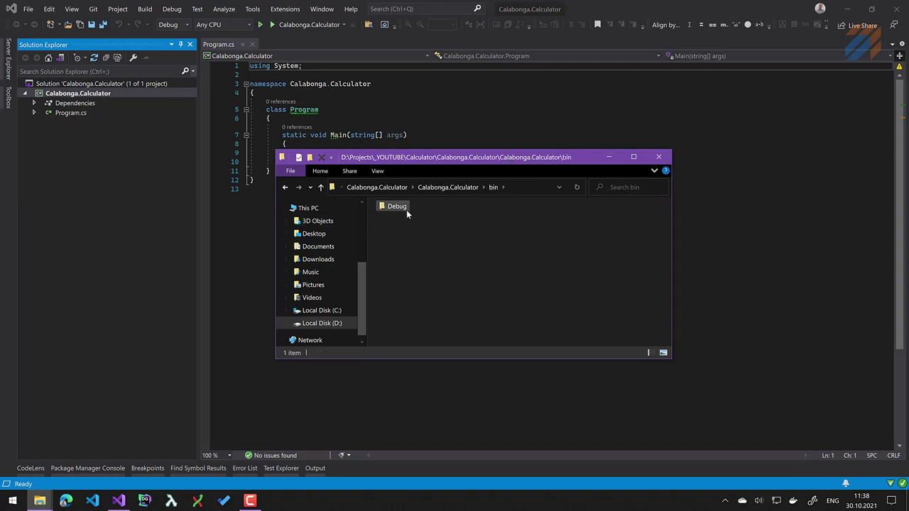
Switch to Visual Studio to view the available build configurations and return to the project's bin folder in File Explorer.
left_click(189, 26)
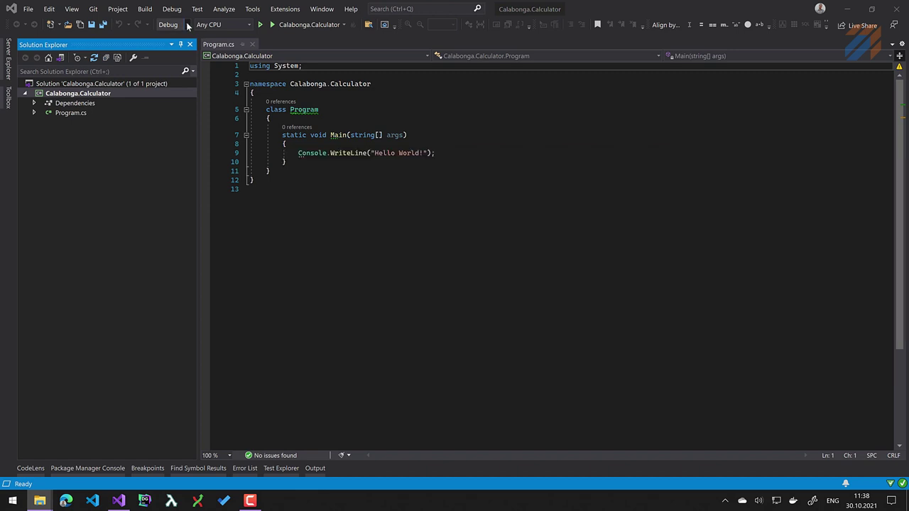
left_click(188, 25)
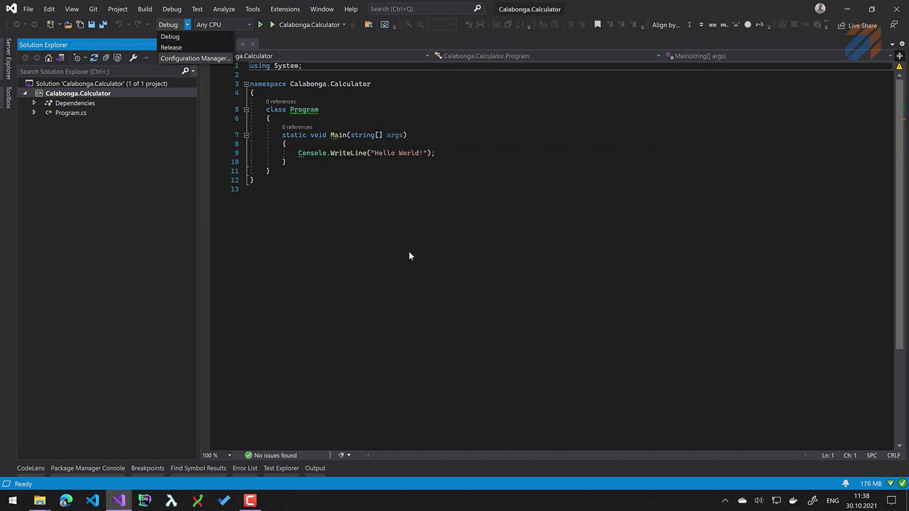
left_click(40, 500)
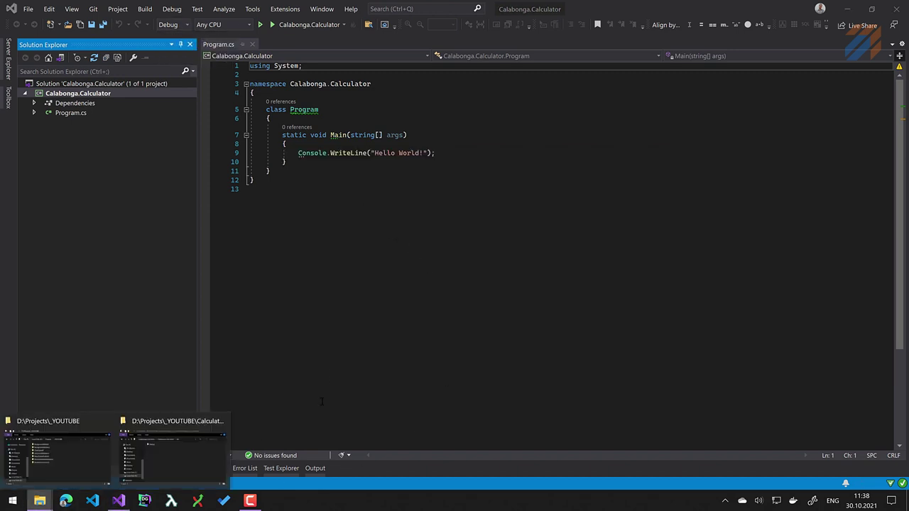
left_click(173, 460)
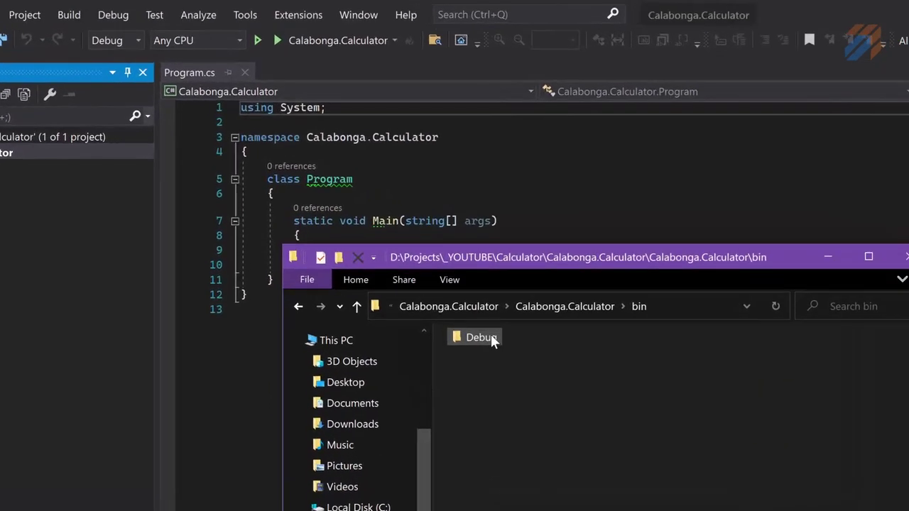